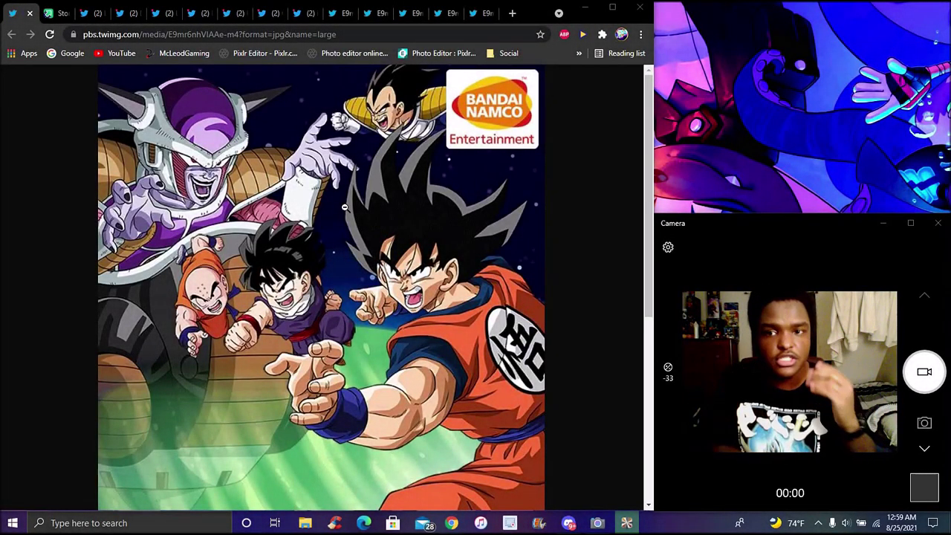
Step: Switch to the Frieza EZA event thread, then the Glacial Prestige Frieza EZA Medals tab
click(126, 12)
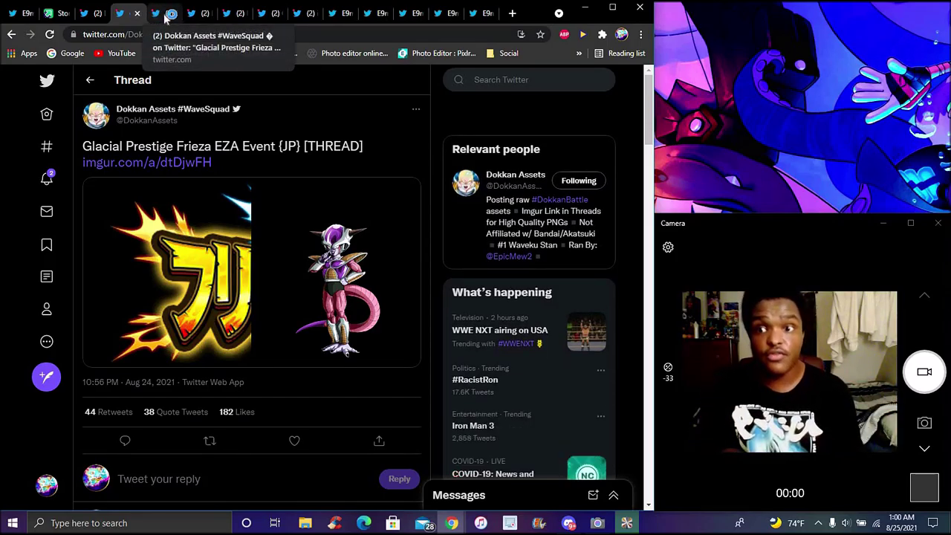
click(165, 17)
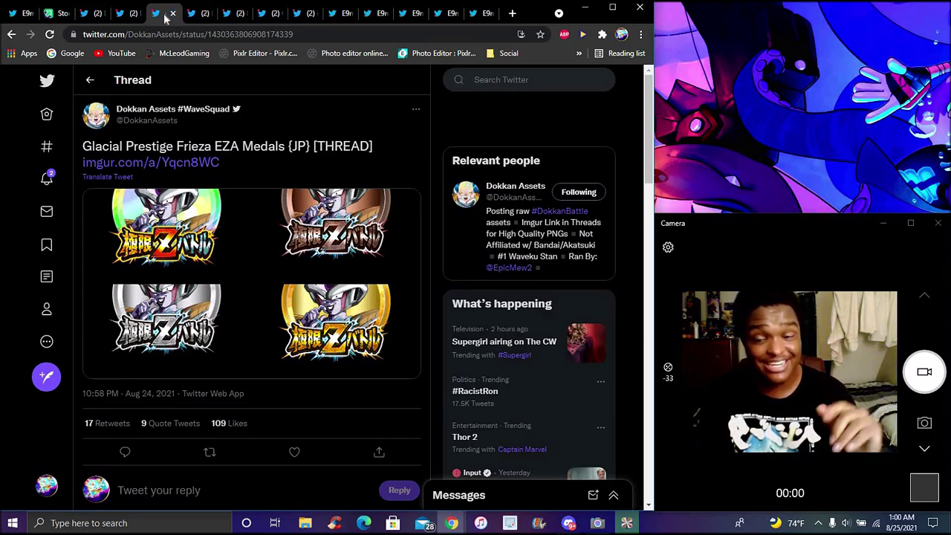
Step: View the Lethal Charge Recoome and Brutal Bind Guldo EZA medal threads, then the Porunga-returns tweet
click(190, 14)
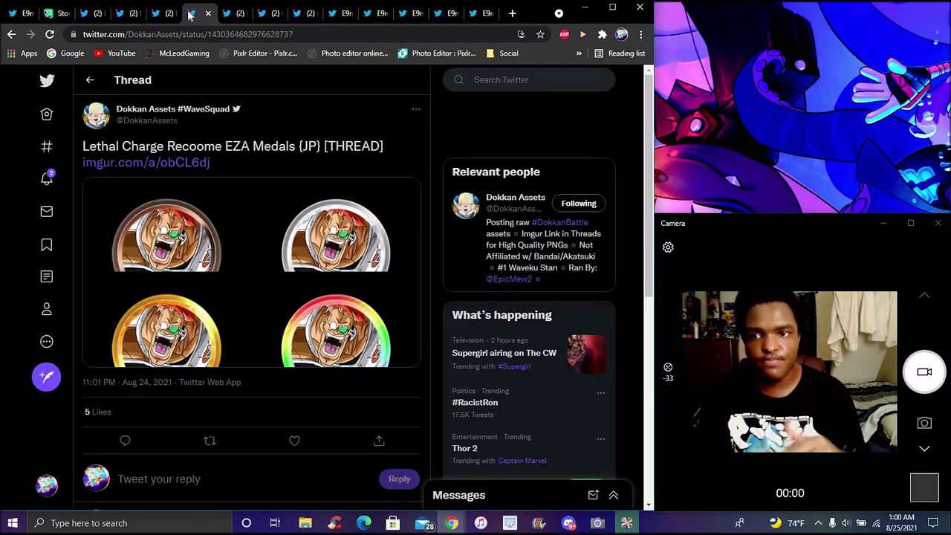
click(230, 15)
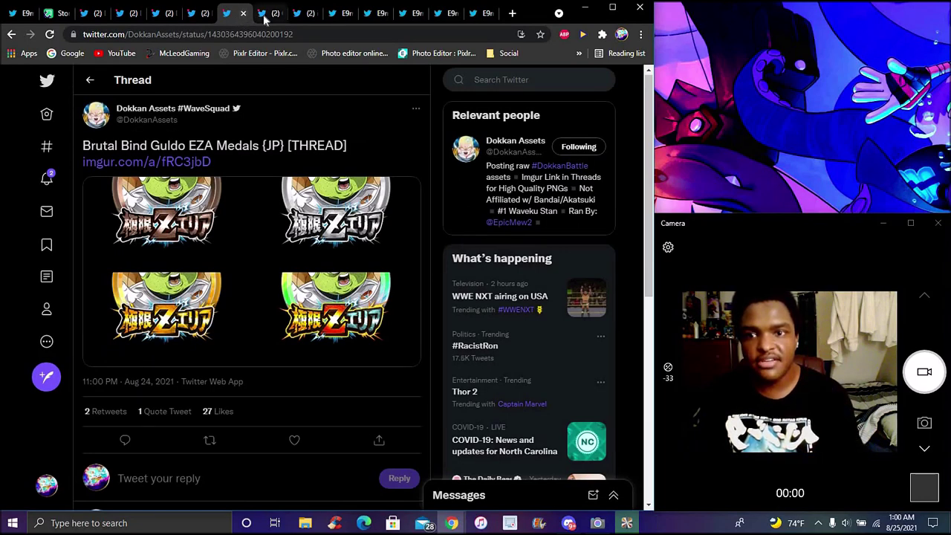
click(264, 16)
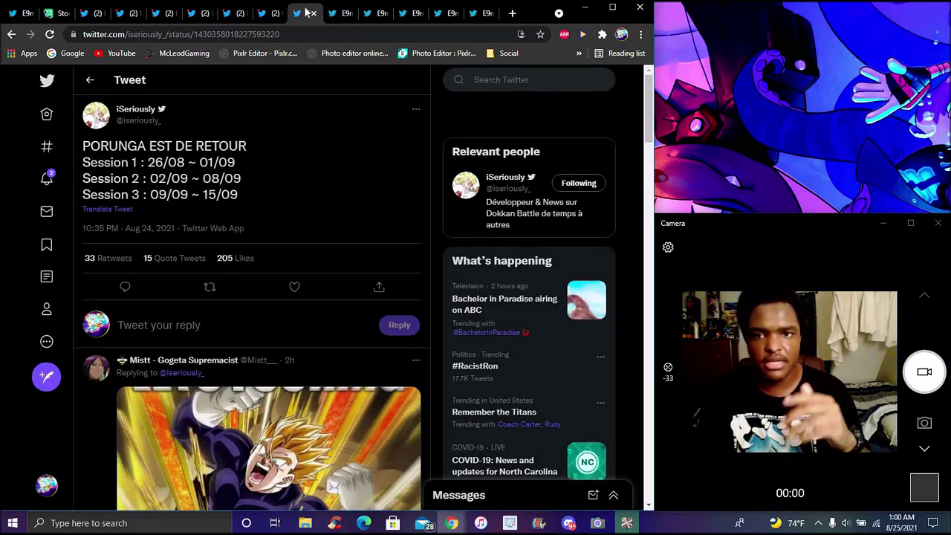
Step: View the blue 2, red 14, purple 8 gem and ticket icons, the event banner, then the key art
click(332, 20)
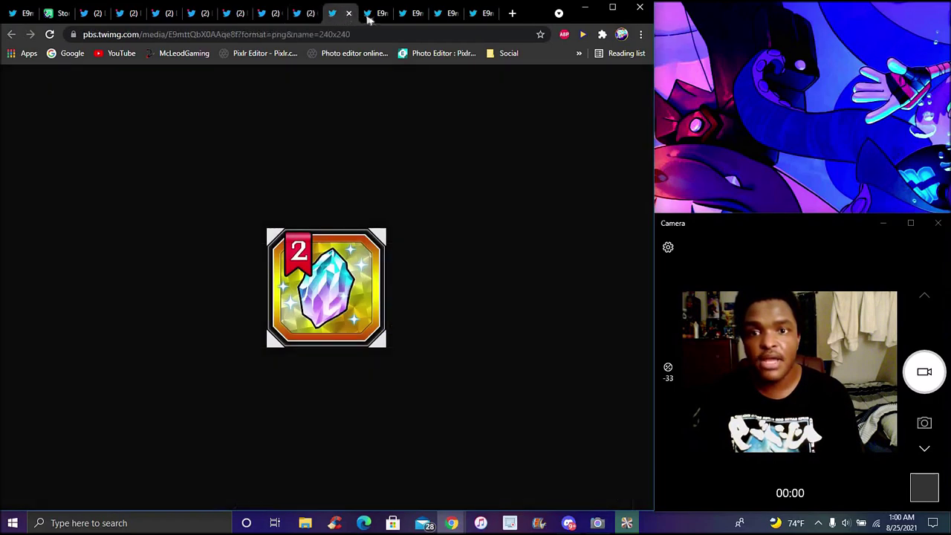
click(376, 19)
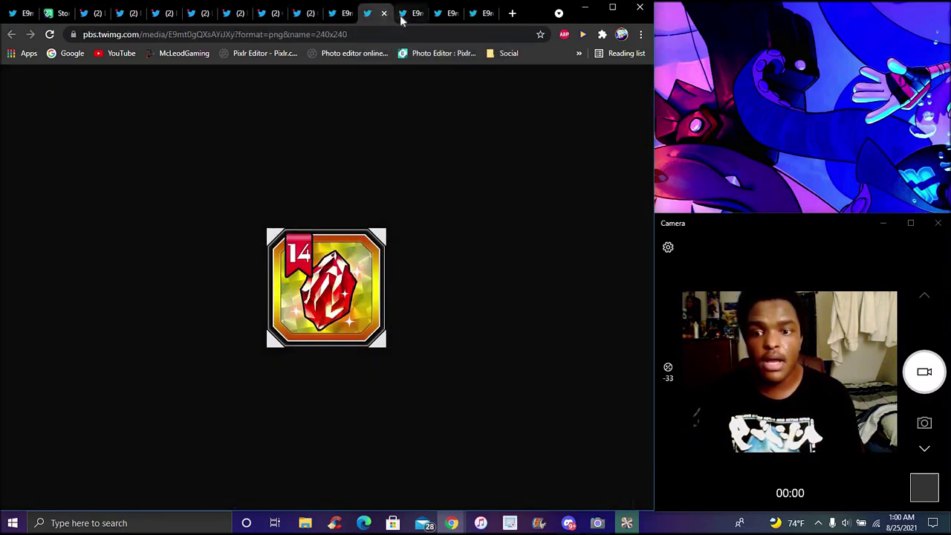
click(404, 17)
click(441, 21)
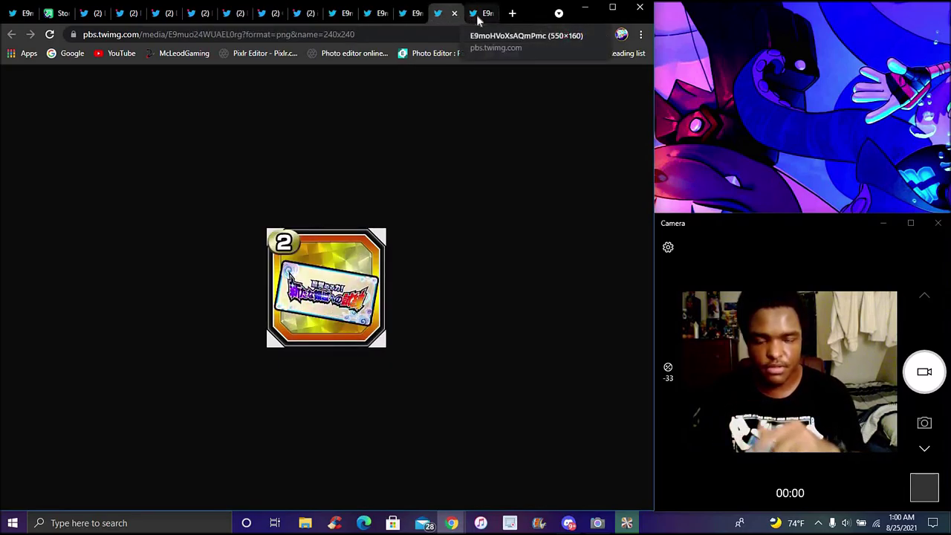
click(479, 21)
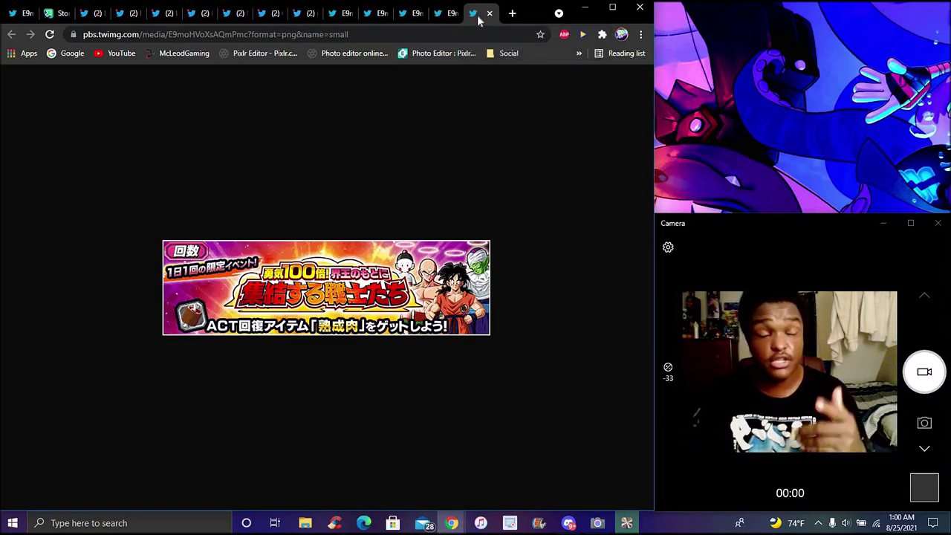
click(22, 20)
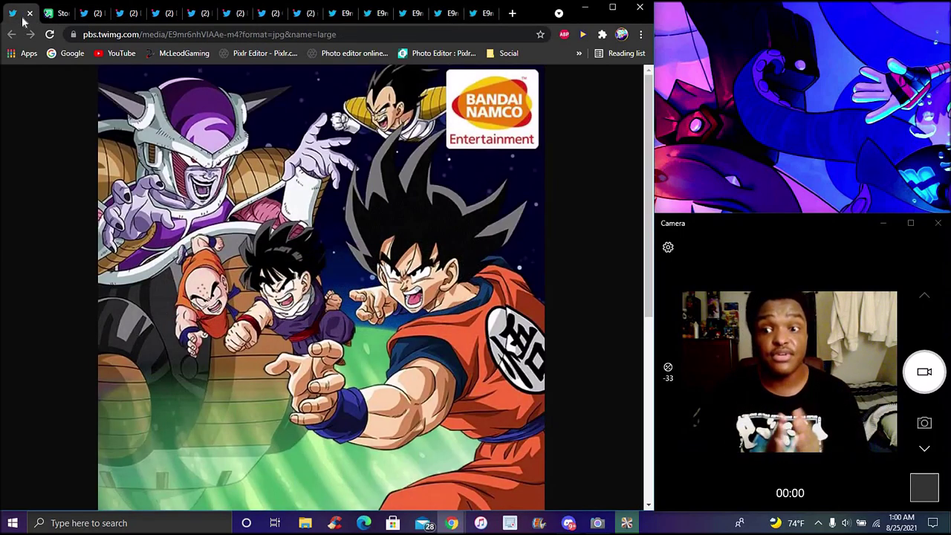